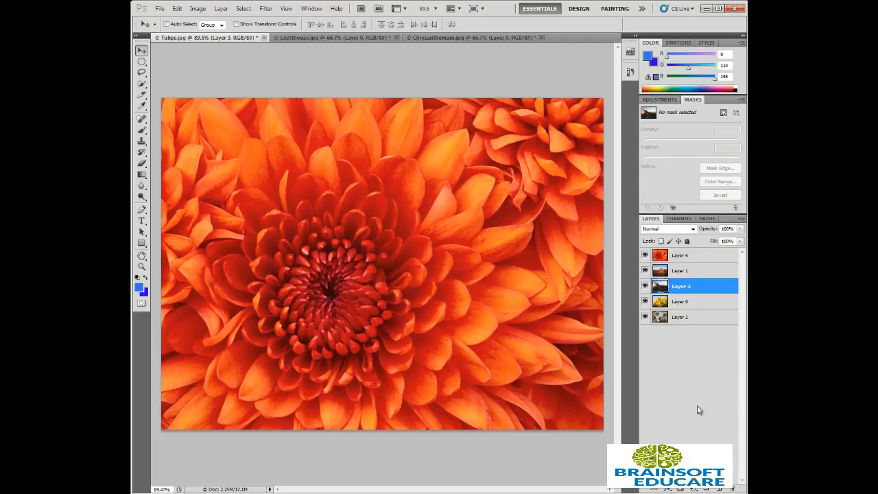
Select Layer 4 and toggle its visibility off and on to compare the flower with the desert layer beneath.
left_click(683, 261)
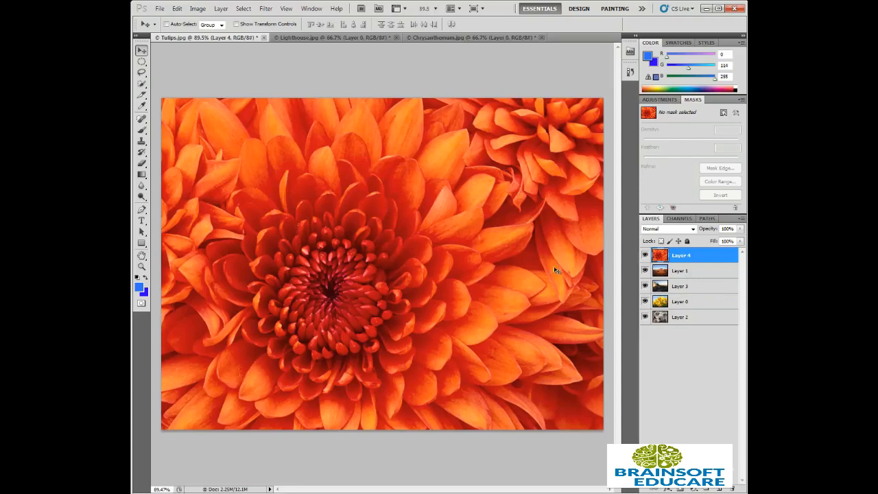
left_click(645, 255)
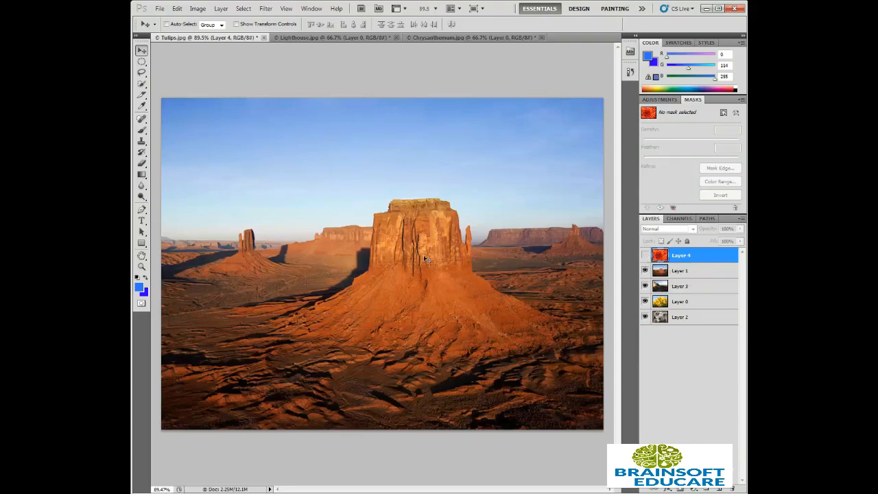
left_click(645, 255)
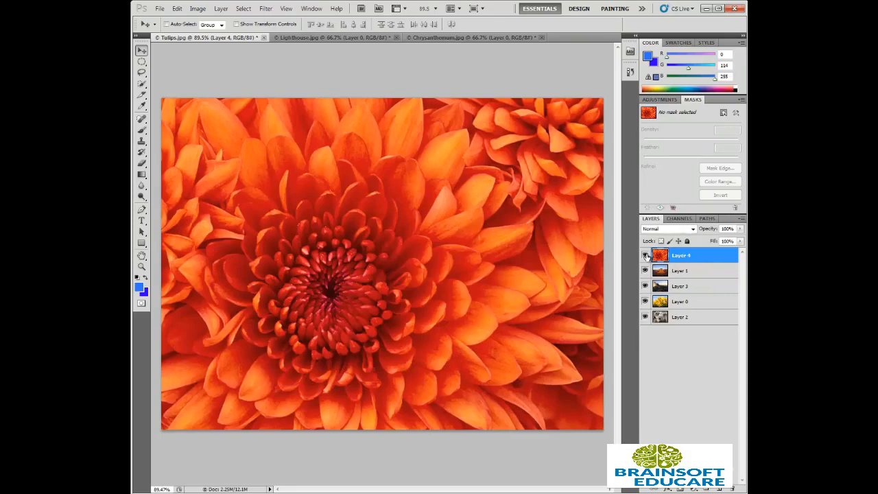
left_click(646, 255)
left_click(646, 255)
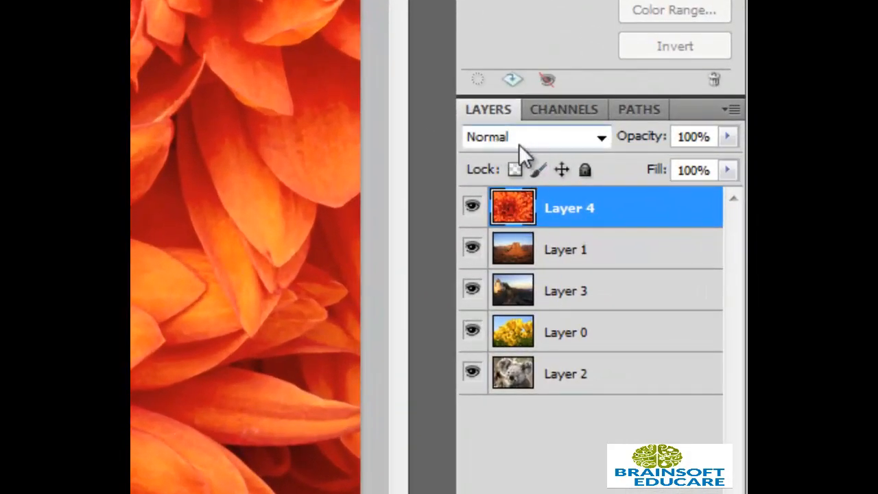
Apply the Darken blend mode to Layer 4 and compare it repeatedly with Dissolve.
left_click(562, 136)
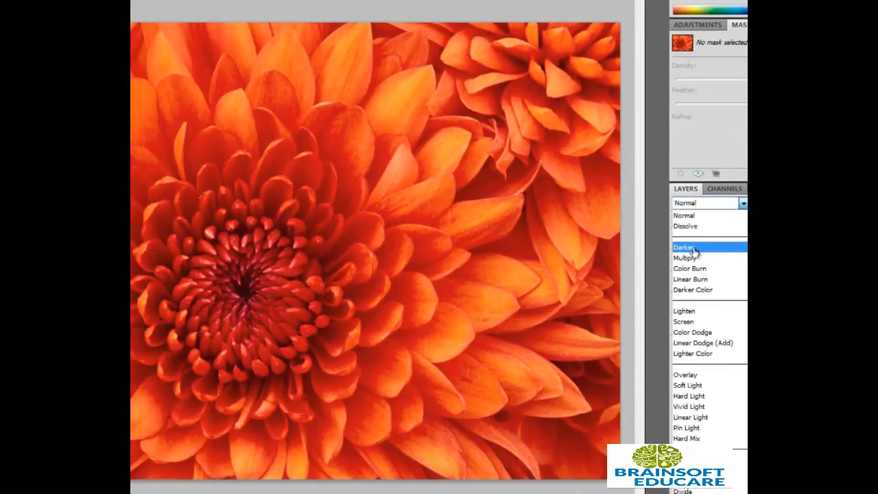
left_click(694, 249)
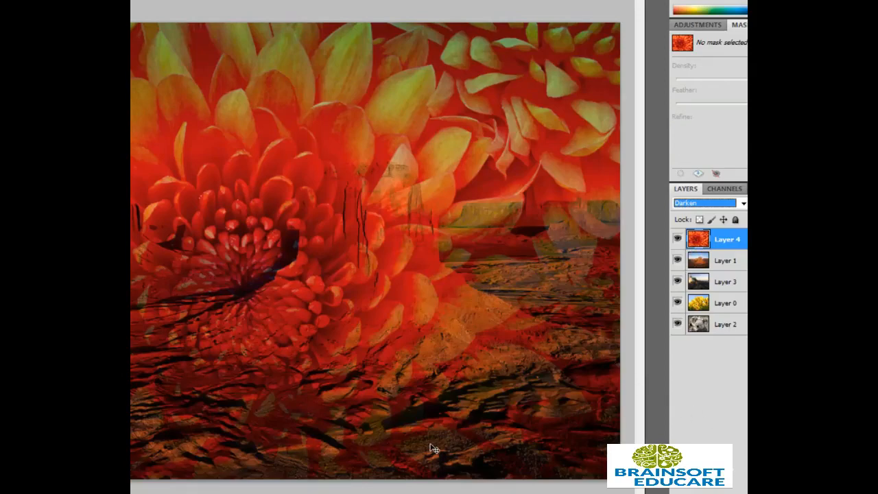
key("Up")
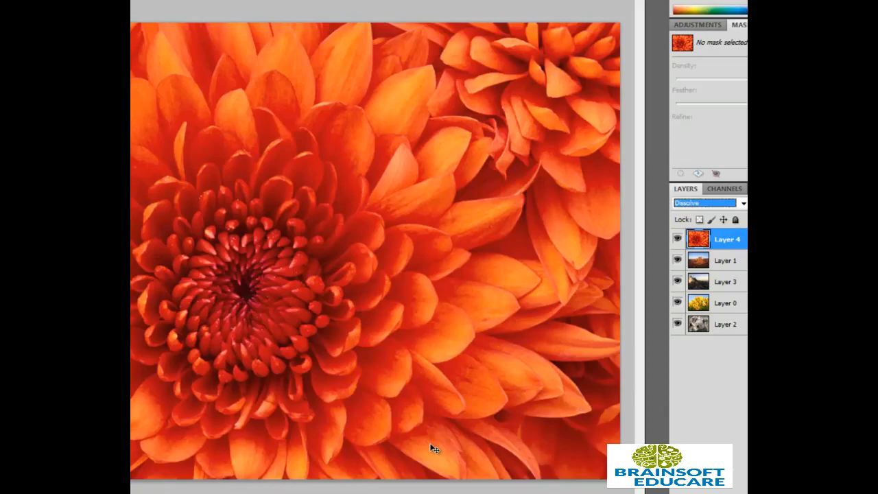
key("Down")
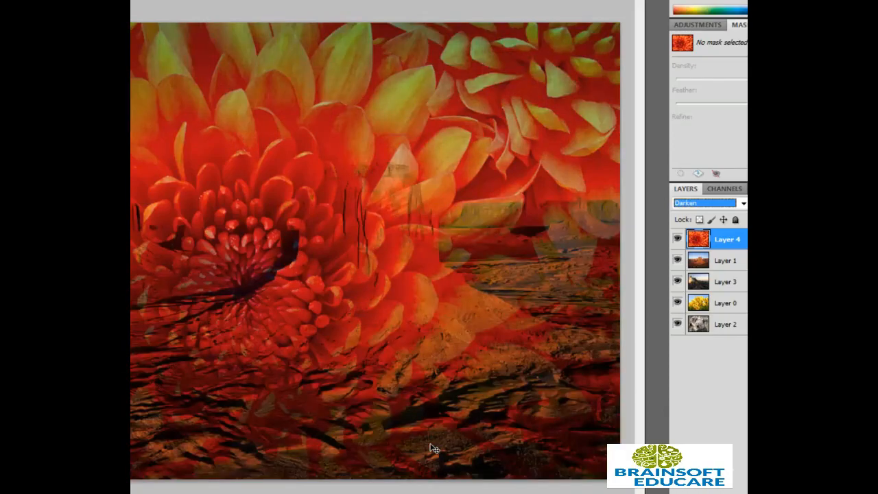
key("Up")
key("Down")
key("Up")
key("Down")
key("Up")
key("Down")
key("Up")
key("Down")
key("Up")
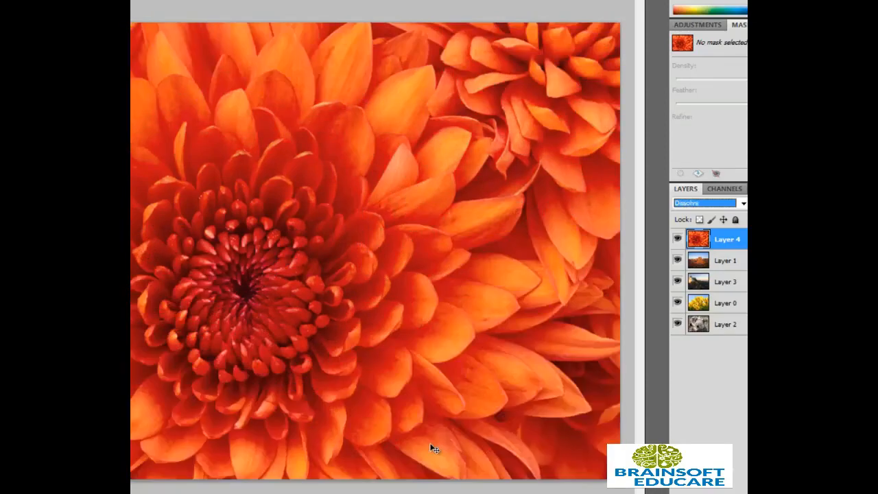
key("Down")
key("Up")
key("Down")
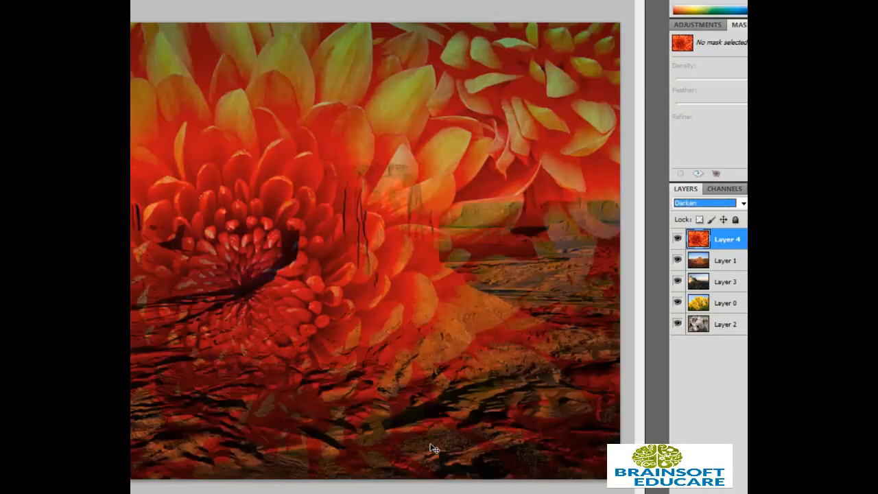
Try the Multiply, Color Burn, Linear Burn, Darker Color, Lighten and Screen blend modes on Layer 4 in turn.
key("Down")
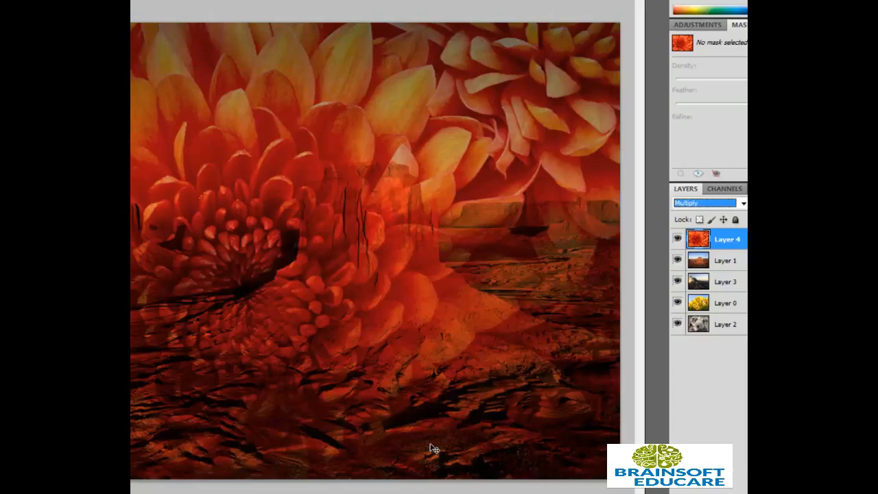
key("Down")
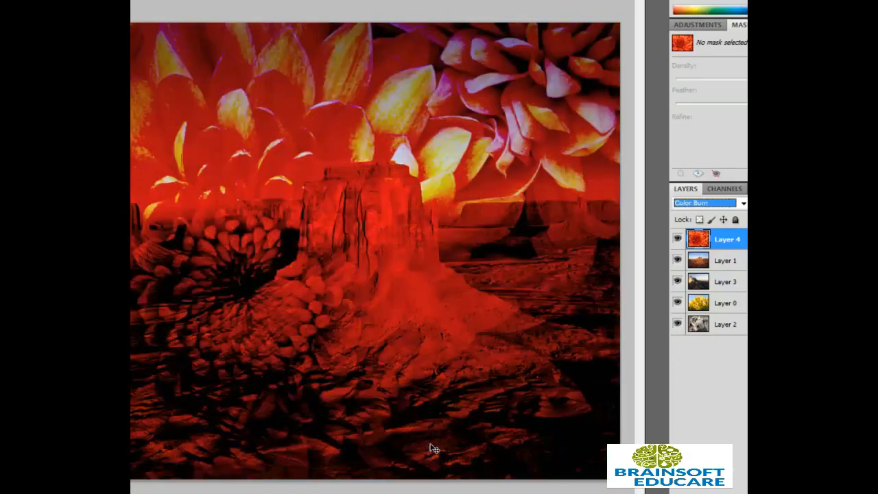
key("Down")
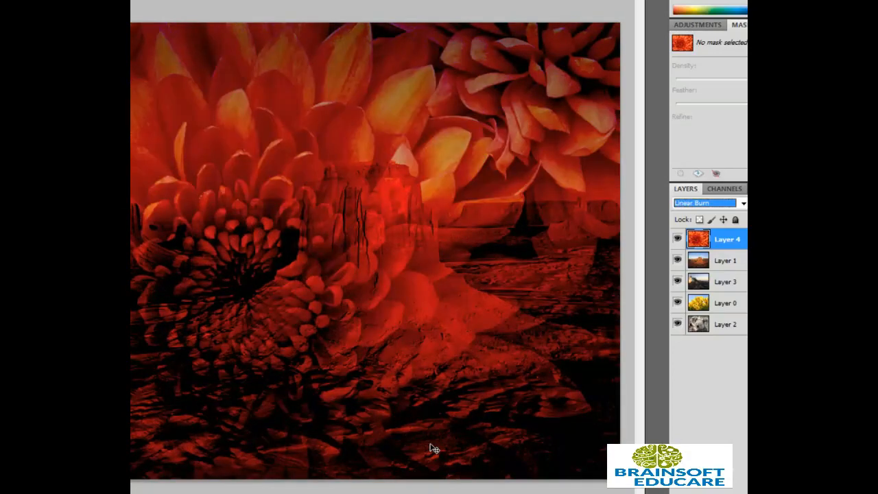
key("Down")
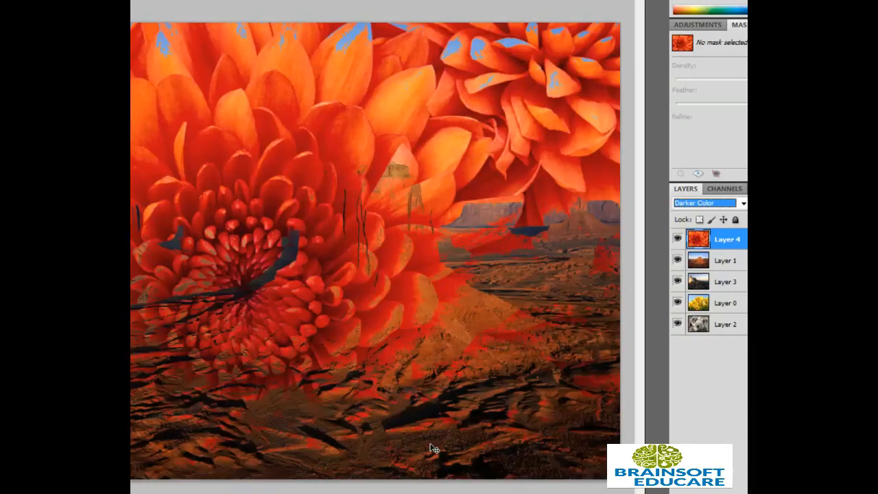
key("Down")
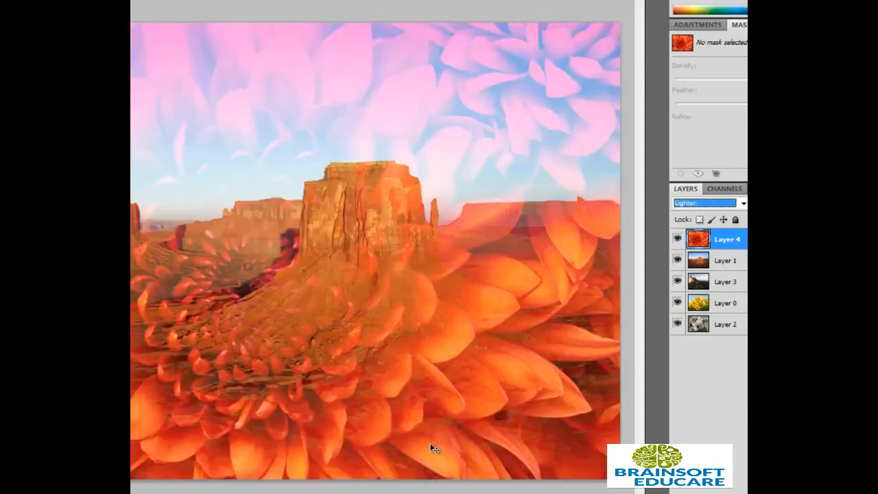
key("Down")
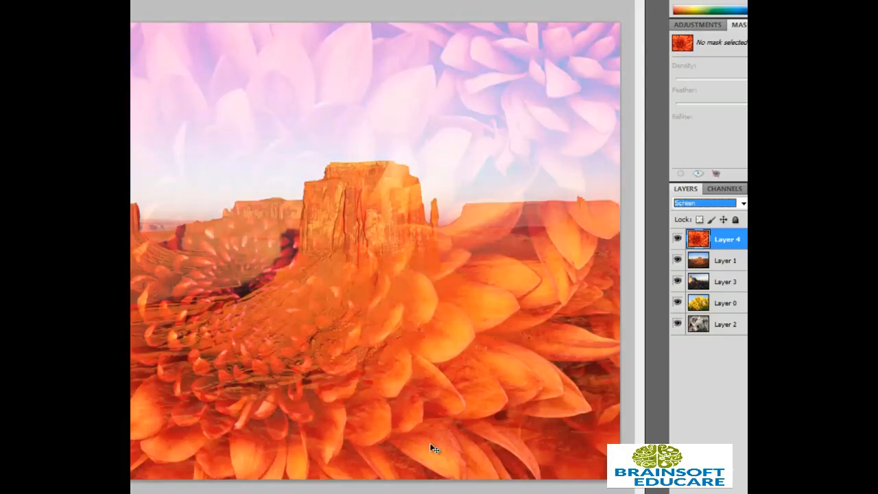
Return Layer 4's blend mode to Normal.
key("Up")
key("Up")
key("Up")
key("Up")
key("Up")
key("Up")
key("Up")
key("Up")
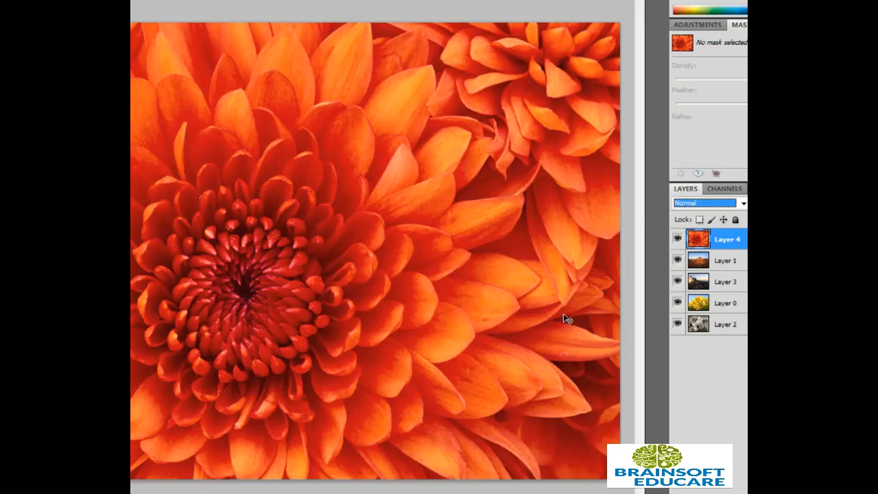
Hide Layer 4 and quick-select the whole sky above the rock formations on Layer 1.
left_click(677, 240)
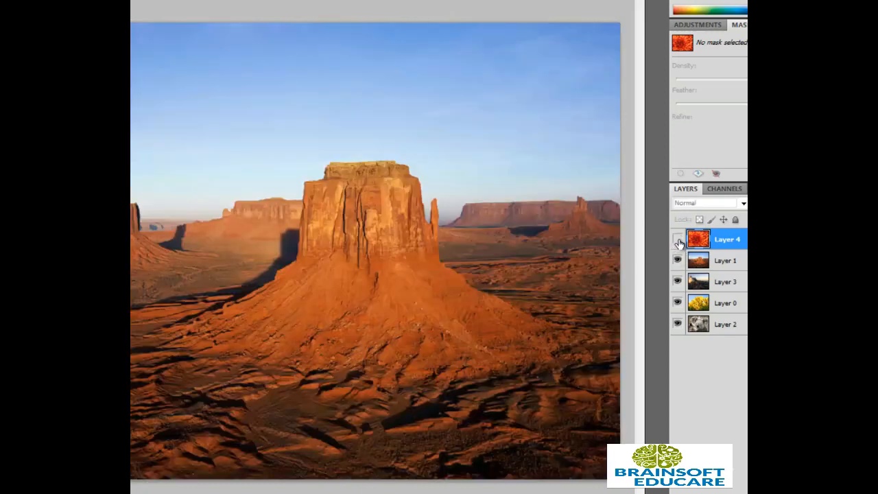
left_click(720, 261)
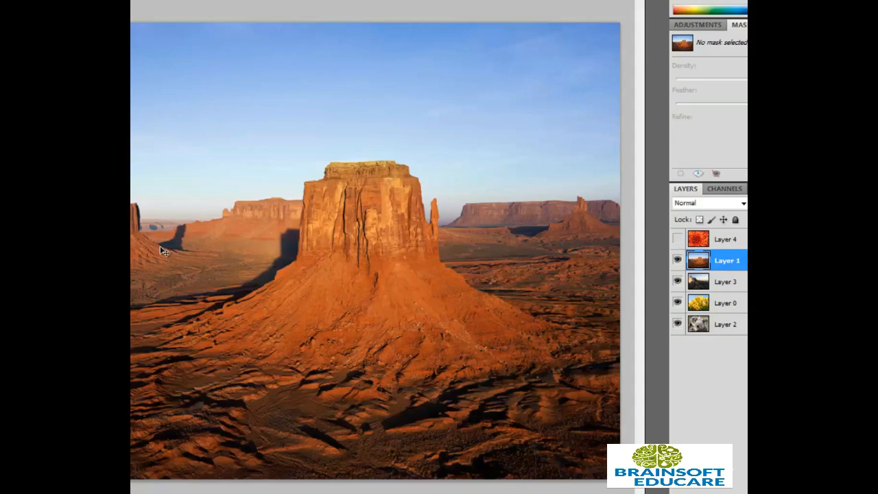
key("Tab")
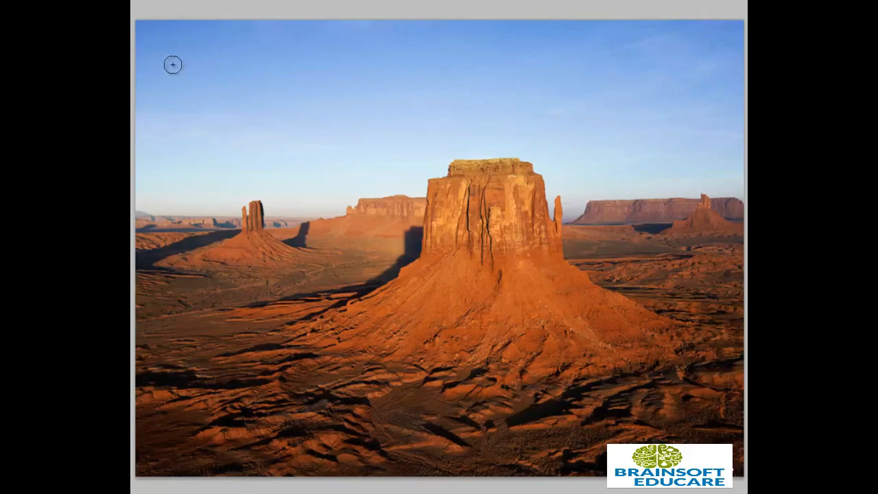
mouse_move(173, 64)
left_mouse_down()
mouse_move(164, 185)
mouse_move(243, 175)
mouse_move(286, 189)
mouse_move(309, 186)
mouse_move(520, 109)
left_mouse_up()
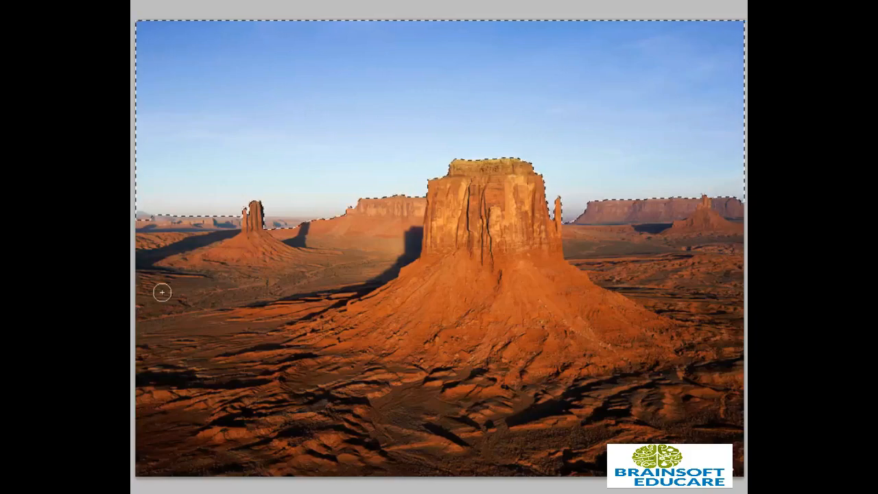
Subtract the distant mountains at the image's left edge from the sky selection, using Quick Selection with a smaller brush.
scroll(152, 223, "up", 5)
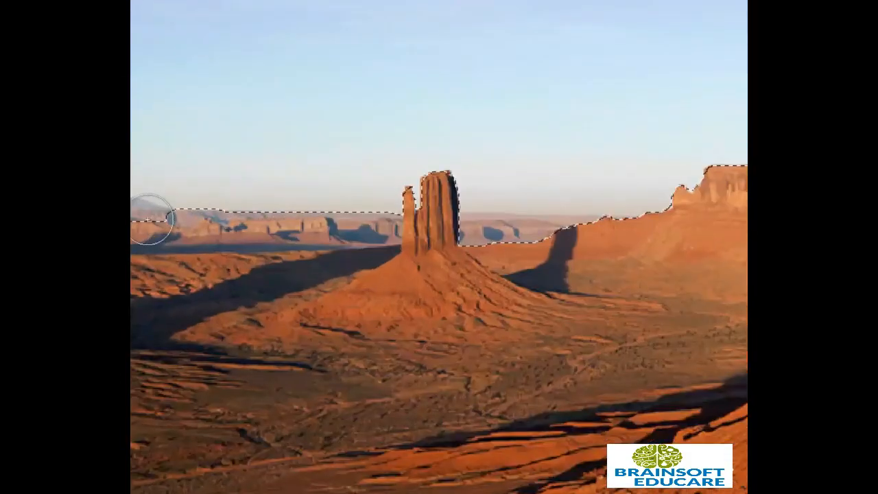
scroll(148, 220, "up", 1)
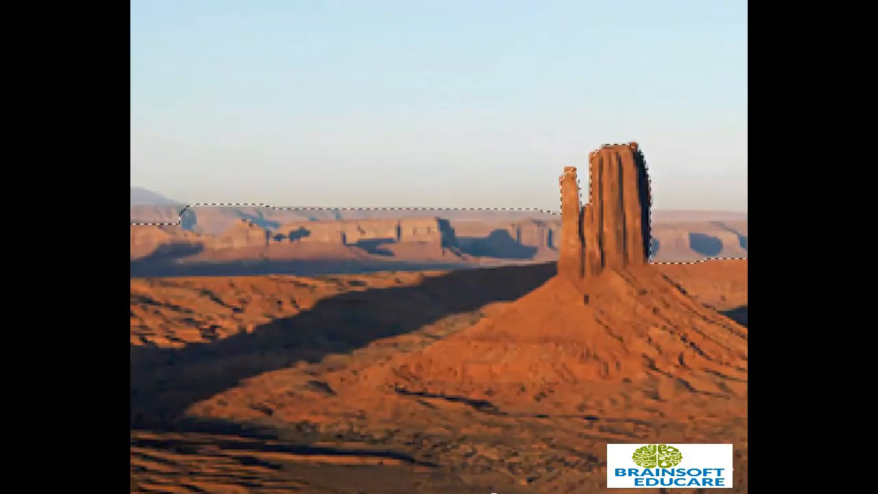
left_click_drag(456, 493, 420, 492)
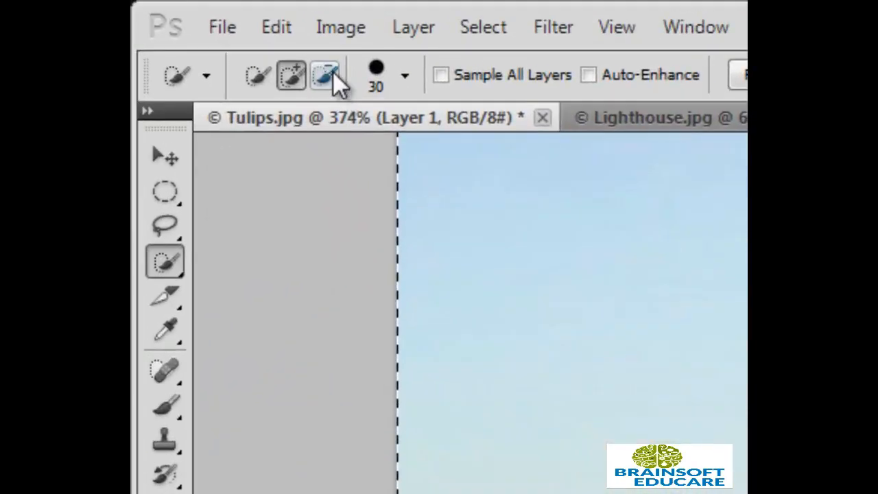
left_click(326, 76)
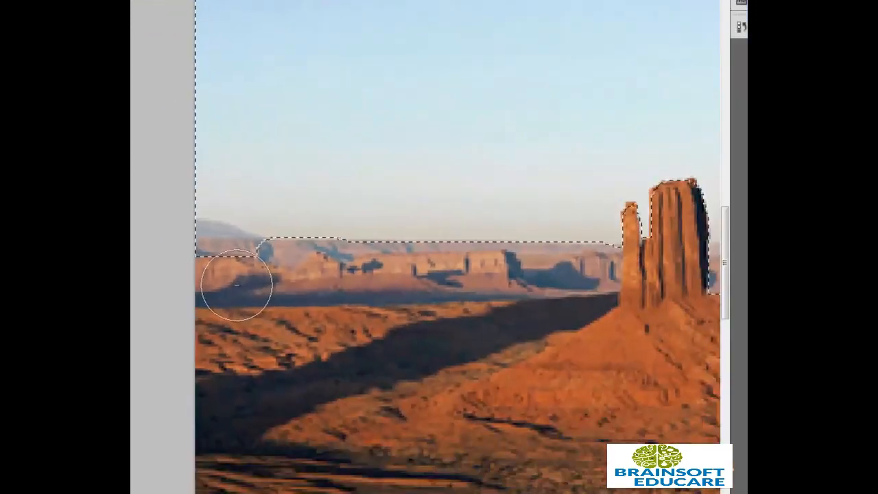
key("bracketleft")
key("bracketleft")
key("bracketleft")
key("bracketleft")
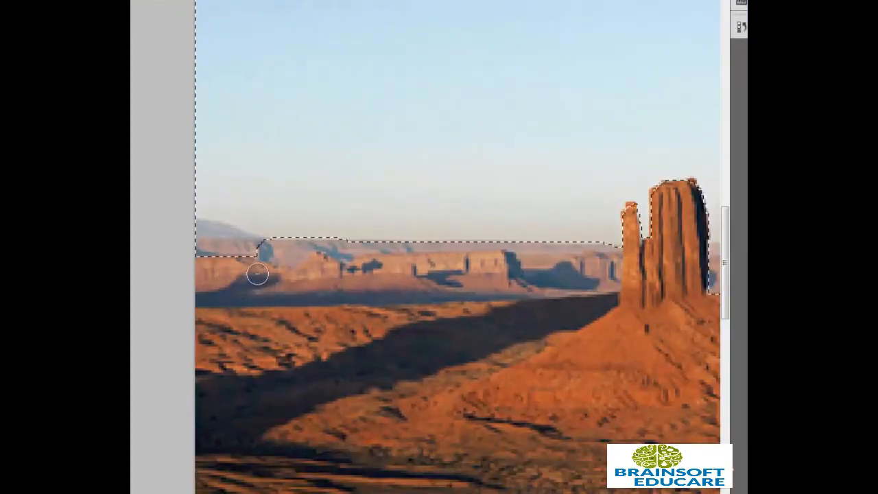
left_click_drag(254, 259, 212, 241)
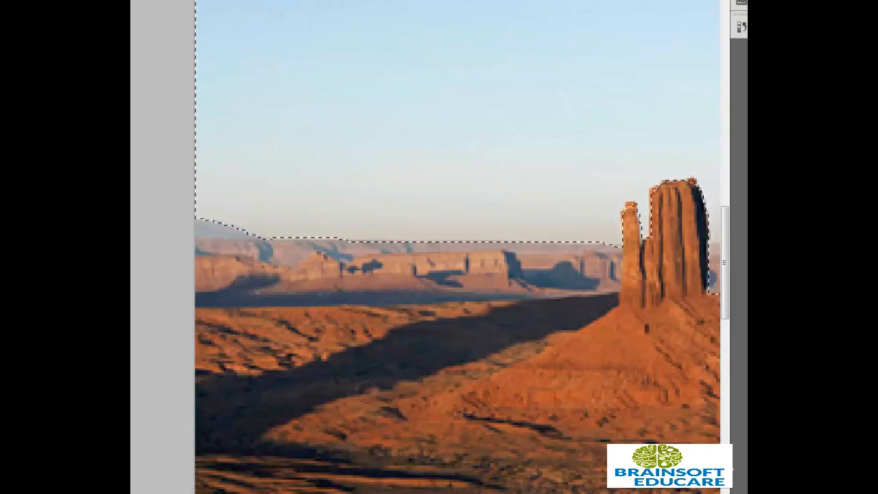
Make Layer 4 visible again and invert the sky selection so it covers the ground area.
scroll(382, 341, "down", 2)
scroll(383, 340, "down", 5)
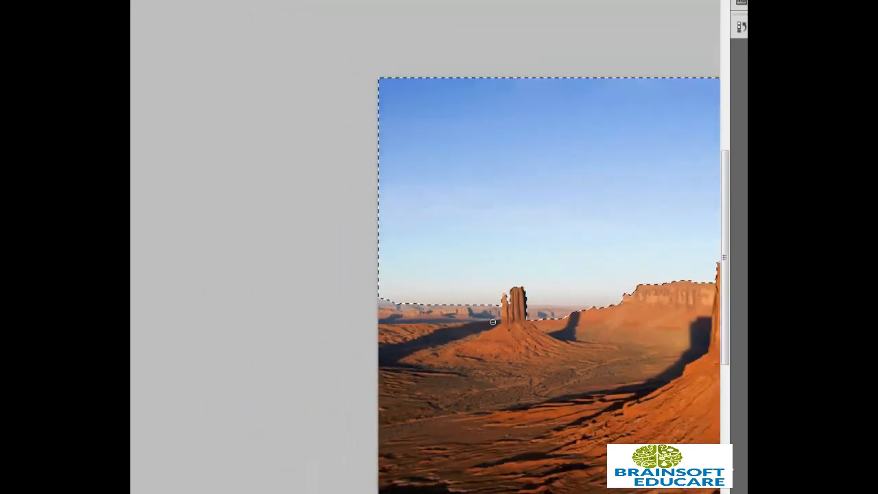
scroll(510, 327, "down", 1)
scroll(365, 194, "up", 1)
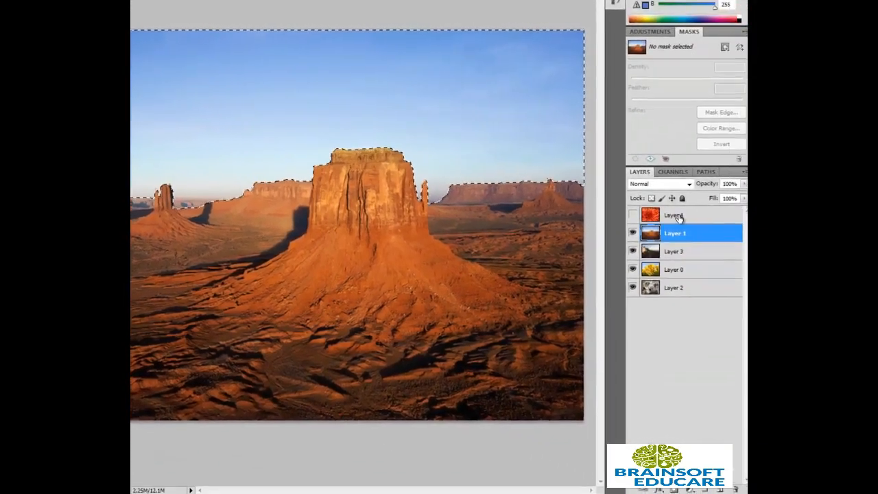
left_click(669, 216)
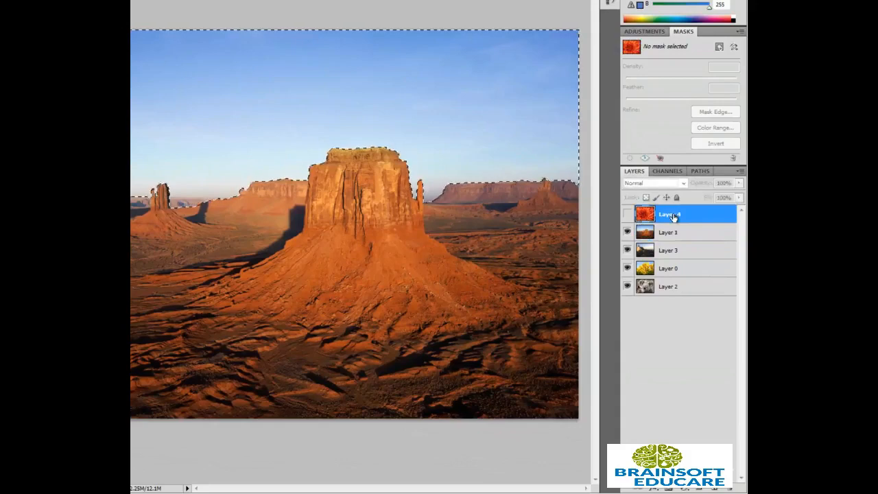
left_click(627, 214)
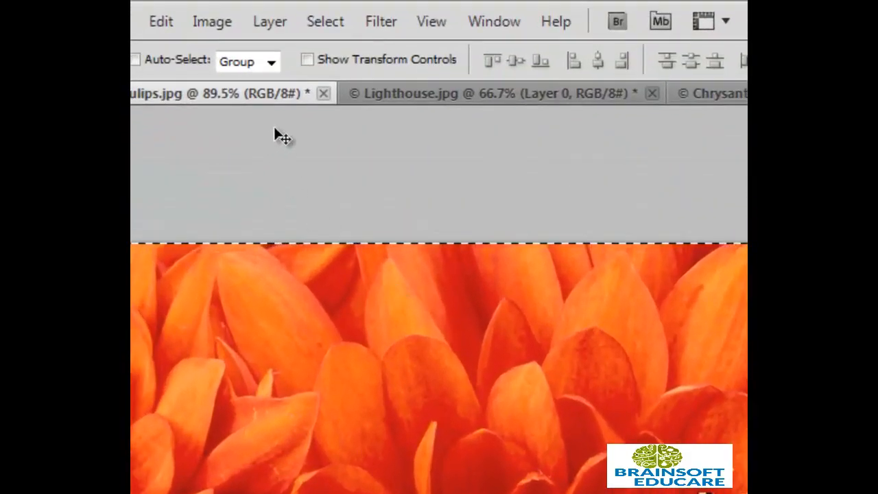
left_click(317, 23)
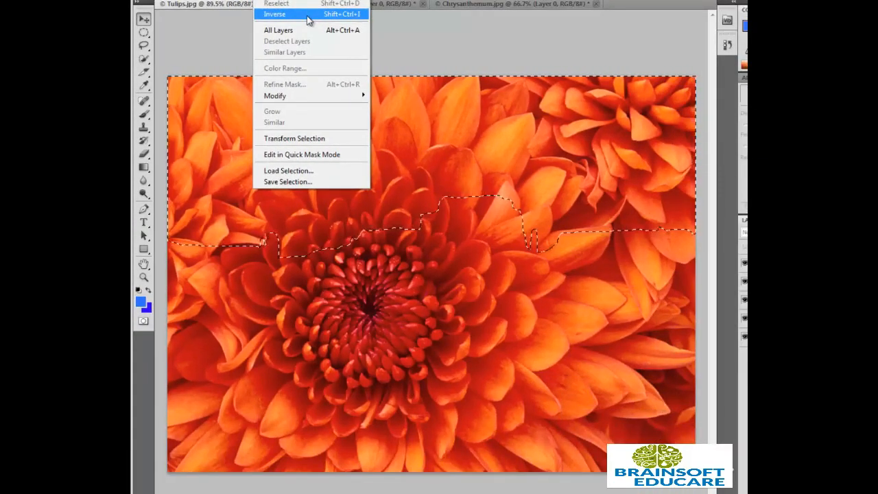
left_click(306, 16)
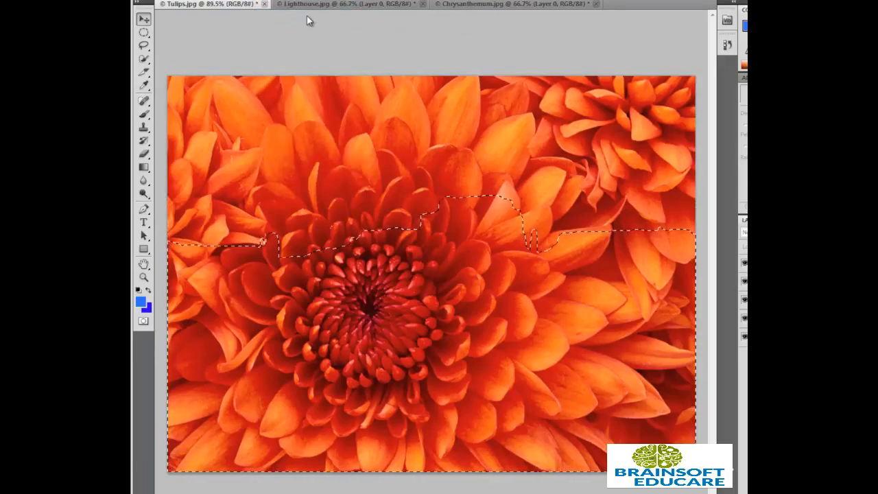